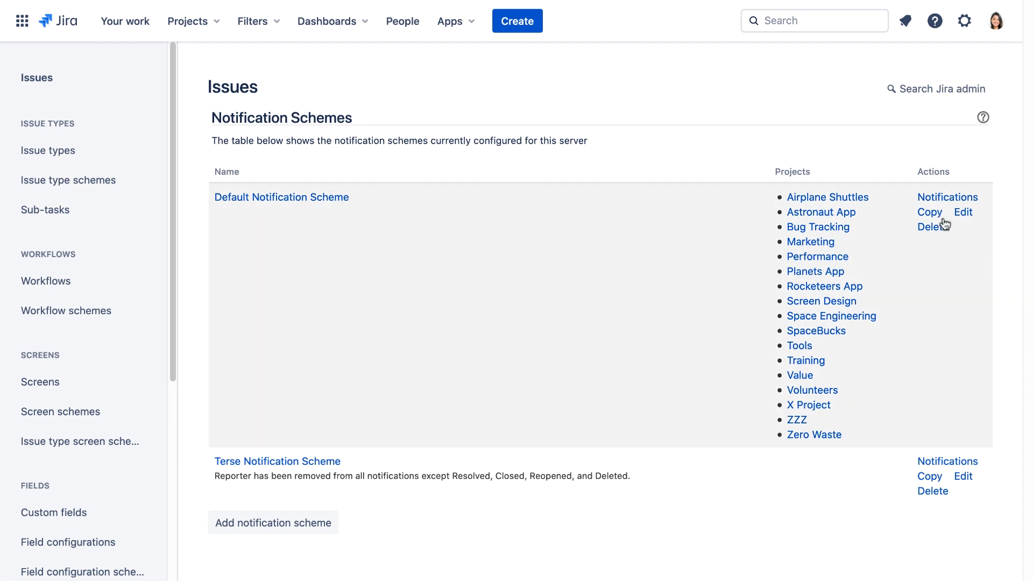
- Copy the Default Notification Scheme, then rename the copy 'DEV Notification Scheme' with a development-projects description
{"action": "left_click", "coordinate": [929, 211]}
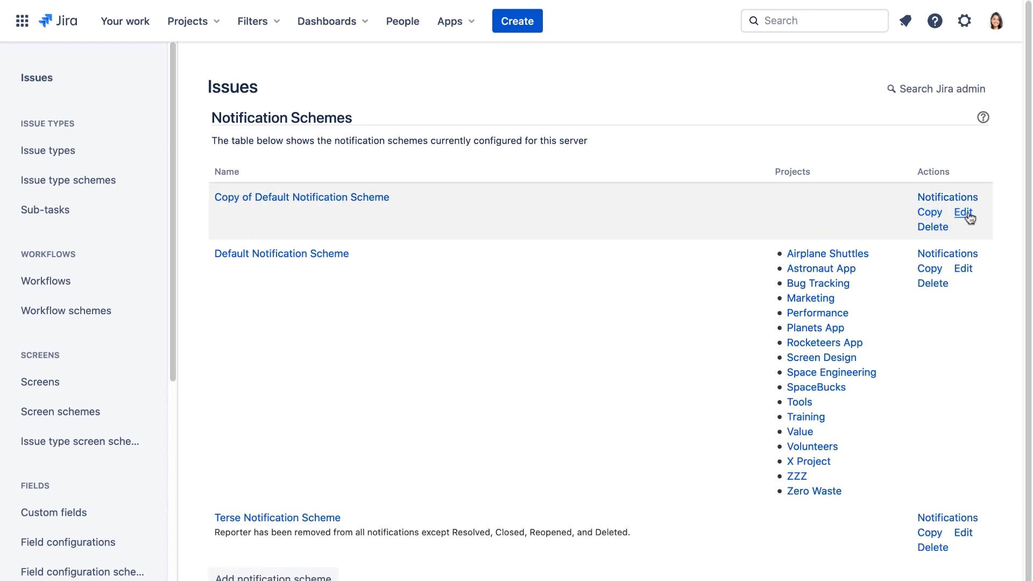
{"action": "left_click", "coordinate": [962, 212]}
{"action": "left_click_drag", "start_coordinate": [355, 141], "coordinate": [415, 141]}
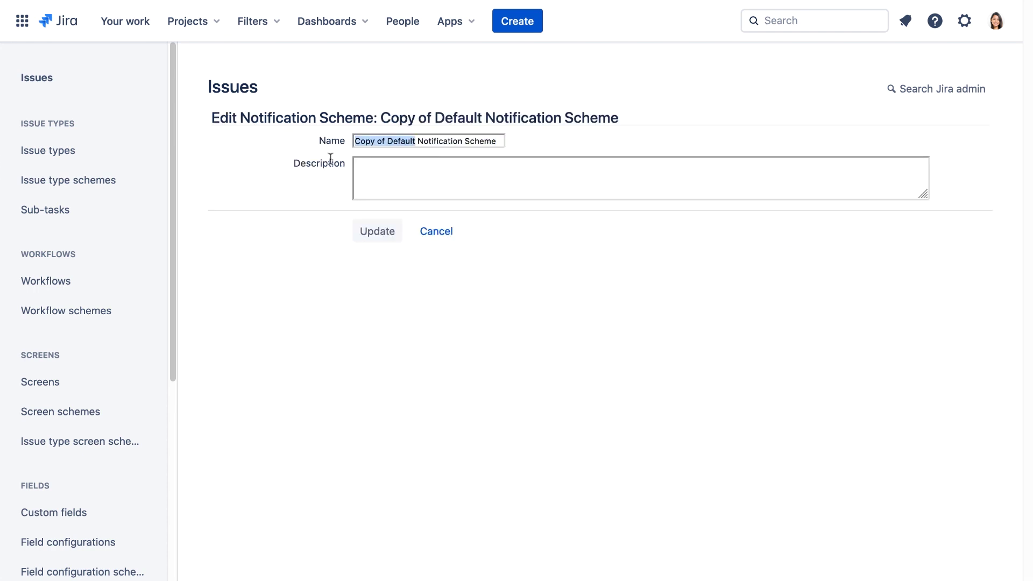
{"action": "type", "text": "DEV"}
{"action": "left_click", "coordinate": [482, 177]}
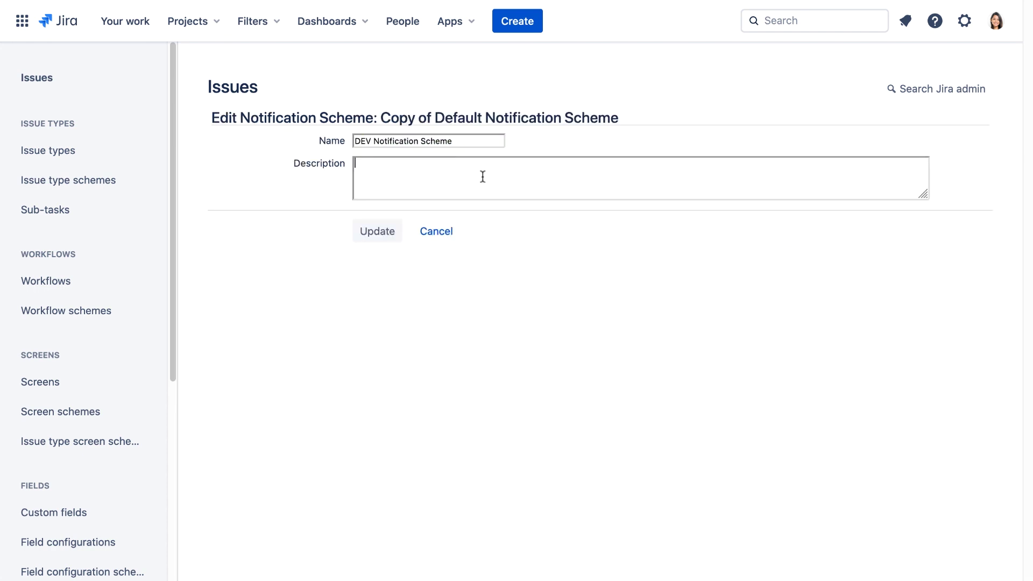
{"action": "type", "text": "Noti"}
{"action": "type", "text": "fication scheme for development projects"}
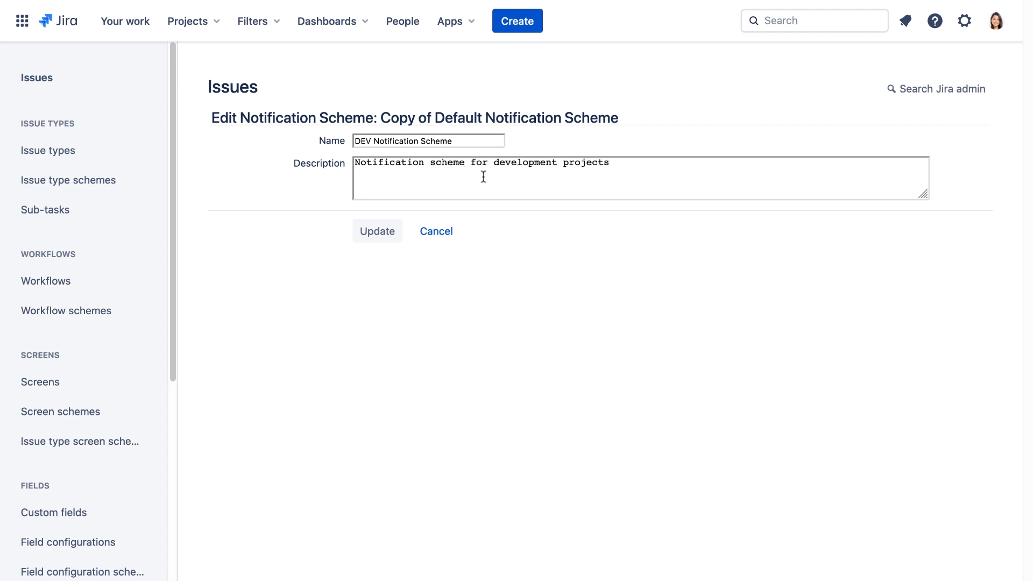
{"action": "left_click", "coordinate": [372, 233]}
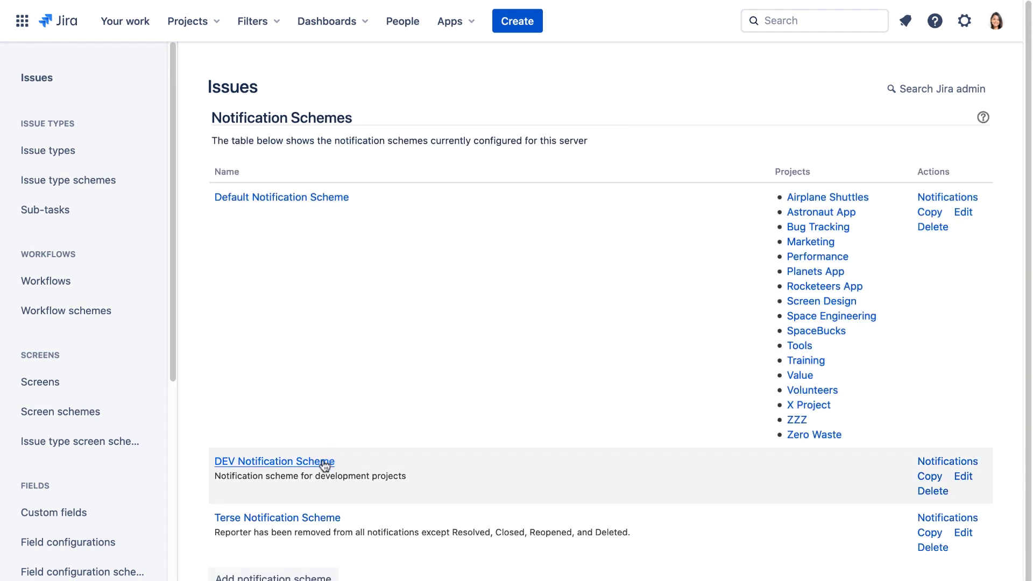
- Delete the Reporter notification from the DEV Notification Scheme's Issue Updated event
{"action": "left_click", "coordinate": [323, 460]}
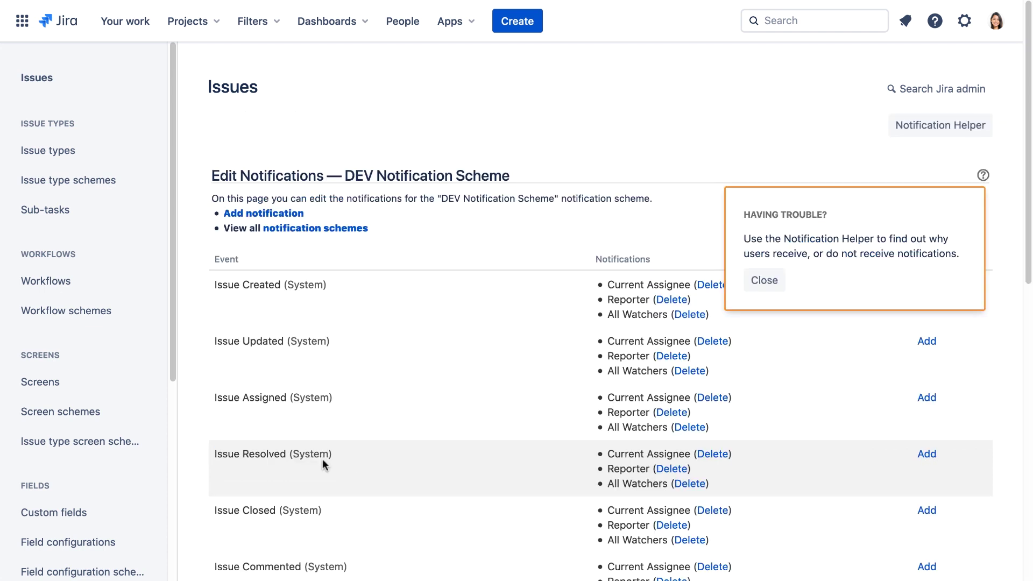
{"action": "left_click", "coordinate": [763, 280]}
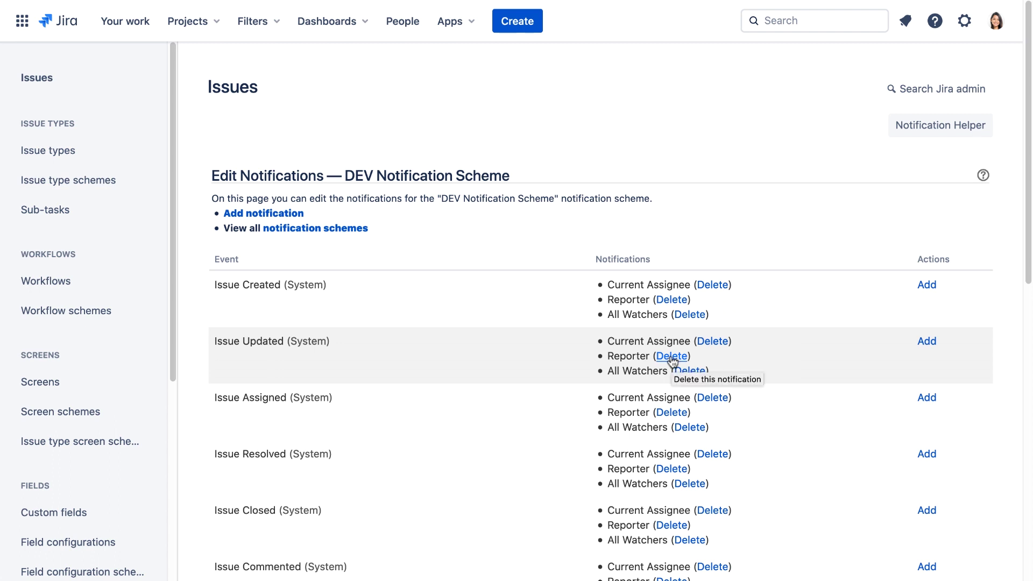
{"action": "left_click", "coordinate": [673, 356]}
{"action": "left_click", "coordinate": [305, 231]}
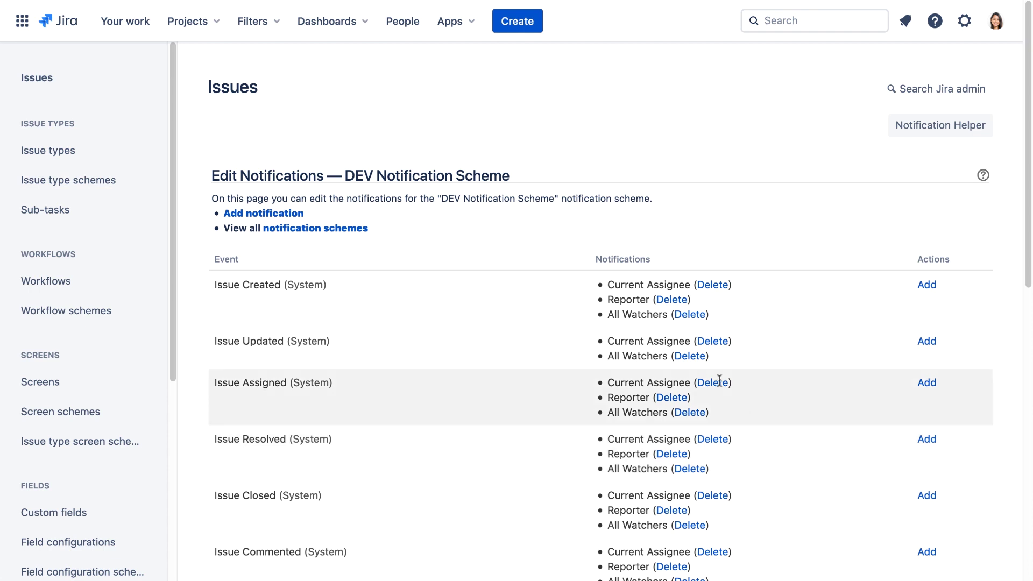
- Go to the Rocketeers App project settings and view its Notifications page
{"action": "left_click", "coordinate": [211, 27]}
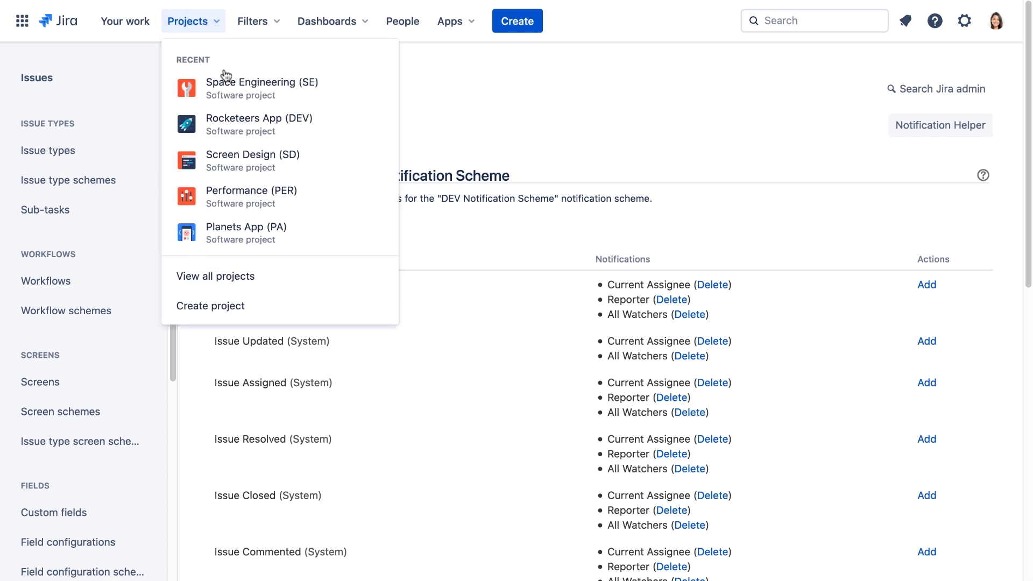
{"action": "left_click", "coordinate": [244, 123]}
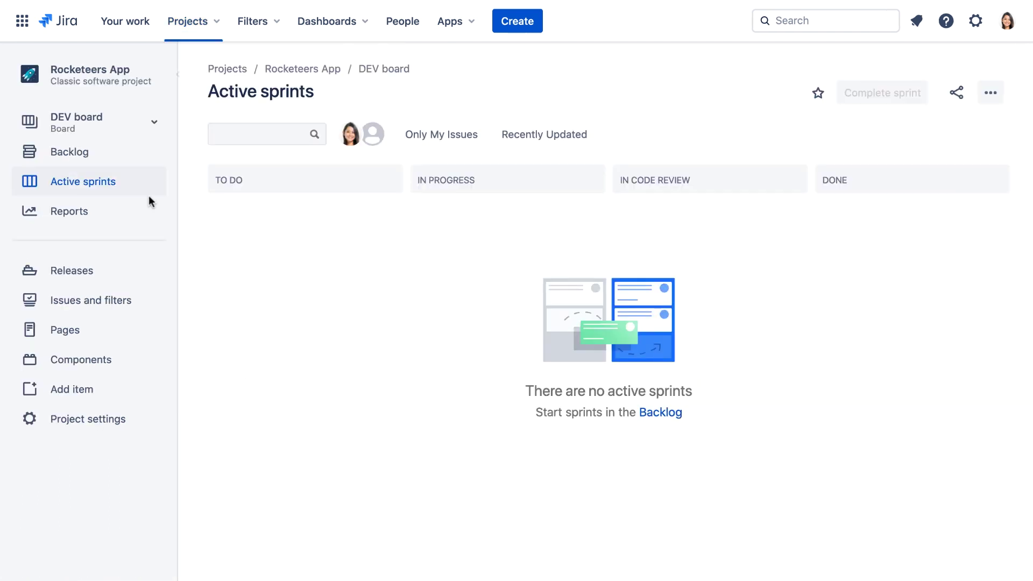
{"action": "left_click", "coordinate": [78, 420]}
{"action": "scroll", "coordinate": [77, 415], "scroll_direction": "down", "scroll_amount": 5}
{"action": "scroll", "coordinate": [77, 415], "scroll_direction": "down", "scroll_amount": 2}
{"action": "scroll", "coordinate": [79, 422], "scroll_direction": "down", "scroll_amount": 3}
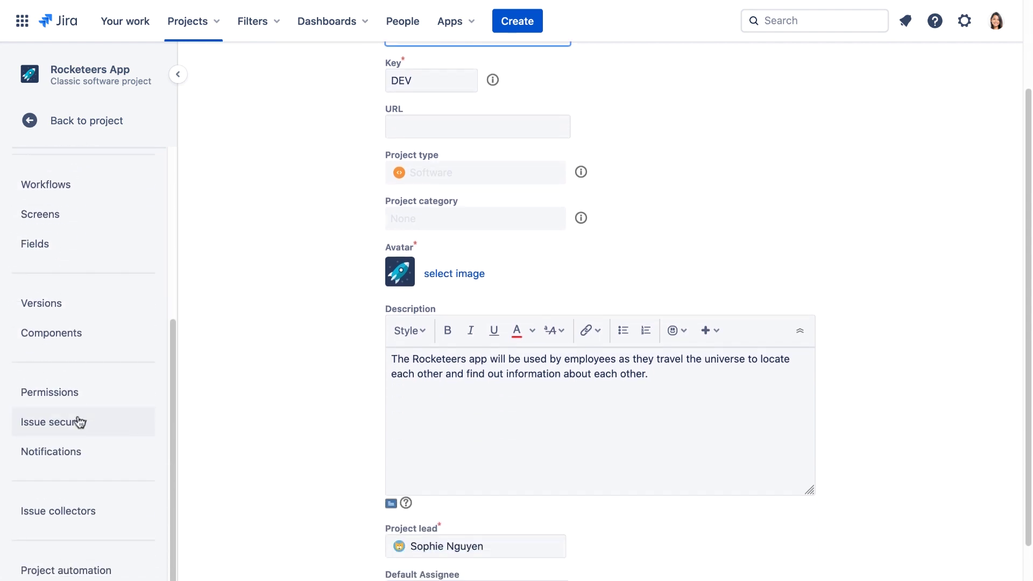
{"action": "left_click", "coordinate": [67, 451]}
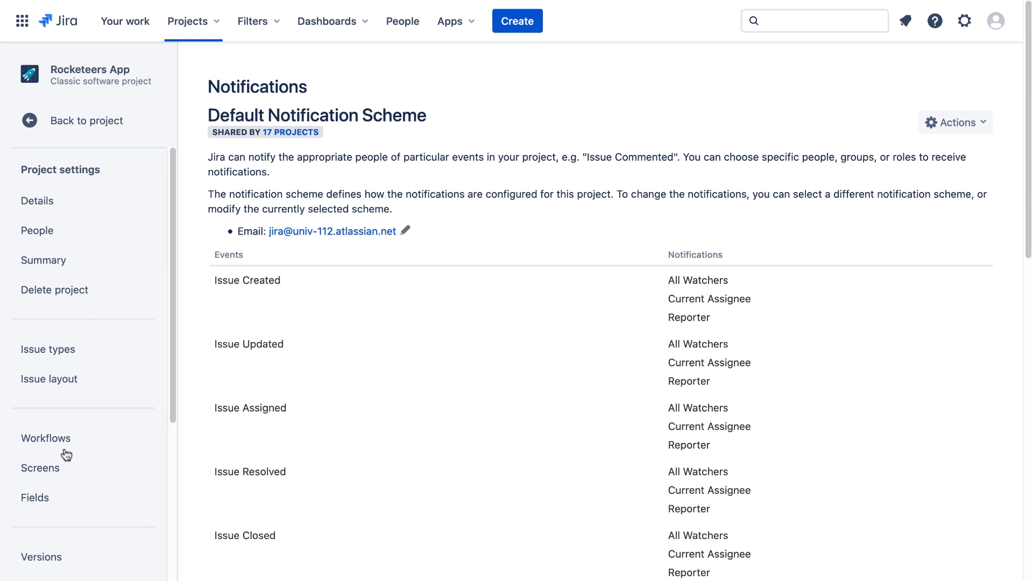
- Associate the DEV Notification Scheme with Rocketeers App in place of the default scheme
{"action": "left_click", "coordinate": [965, 122]}
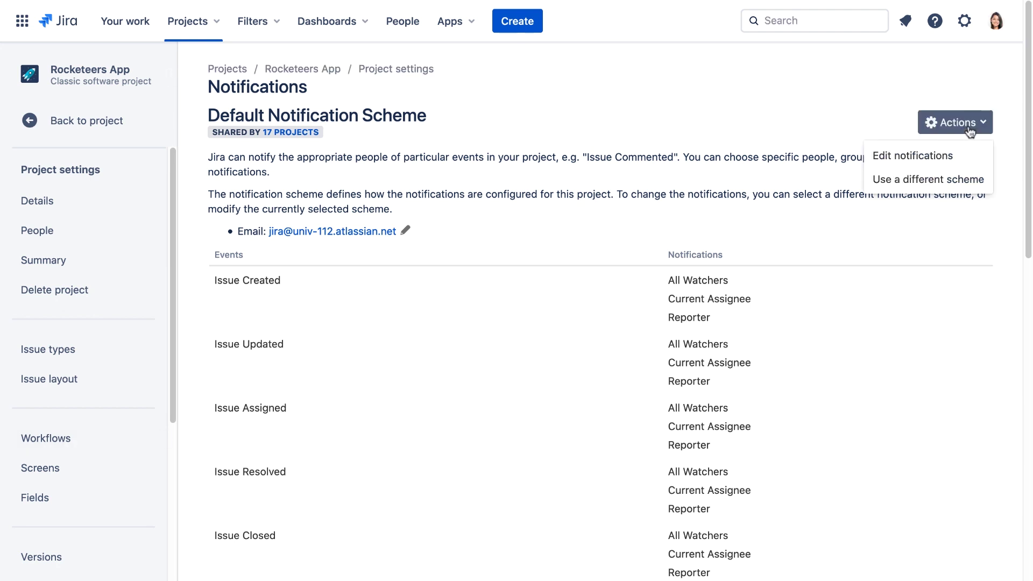
{"action": "left_click", "coordinate": [947, 182]}
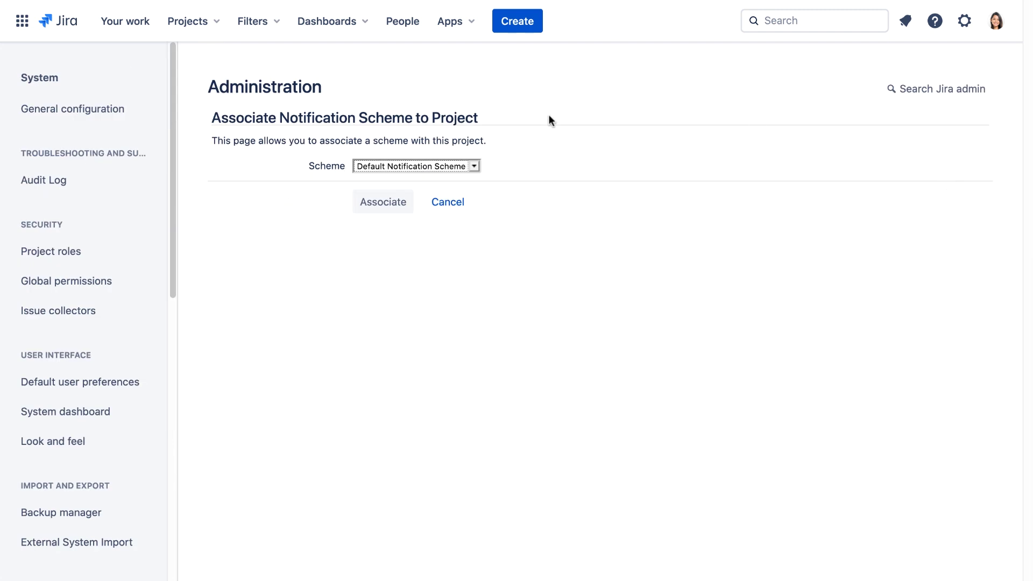
{"action": "left_click", "coordinate": [475, 163]}
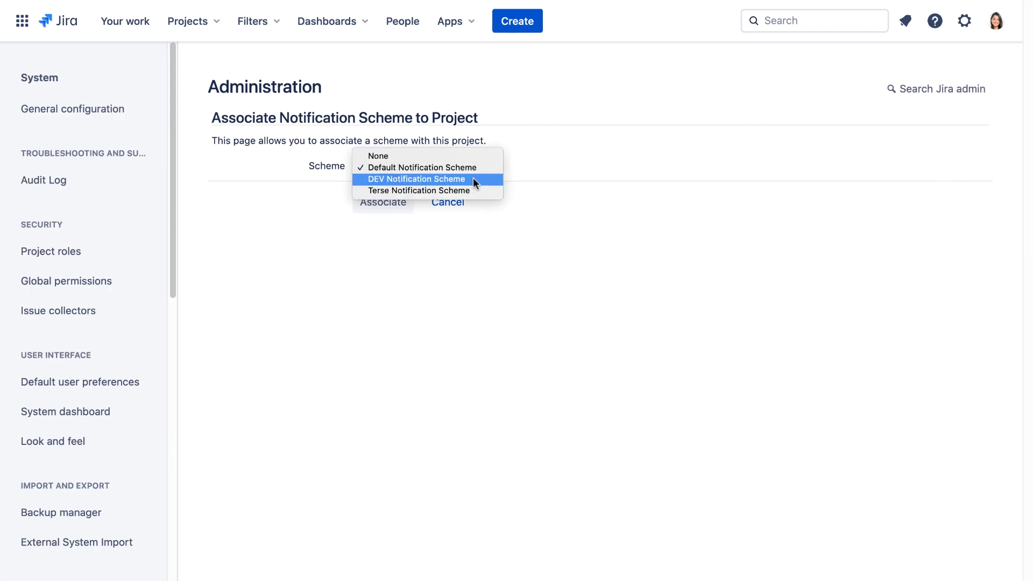
{"action": "left_click", "coordinate": [473, 178]}
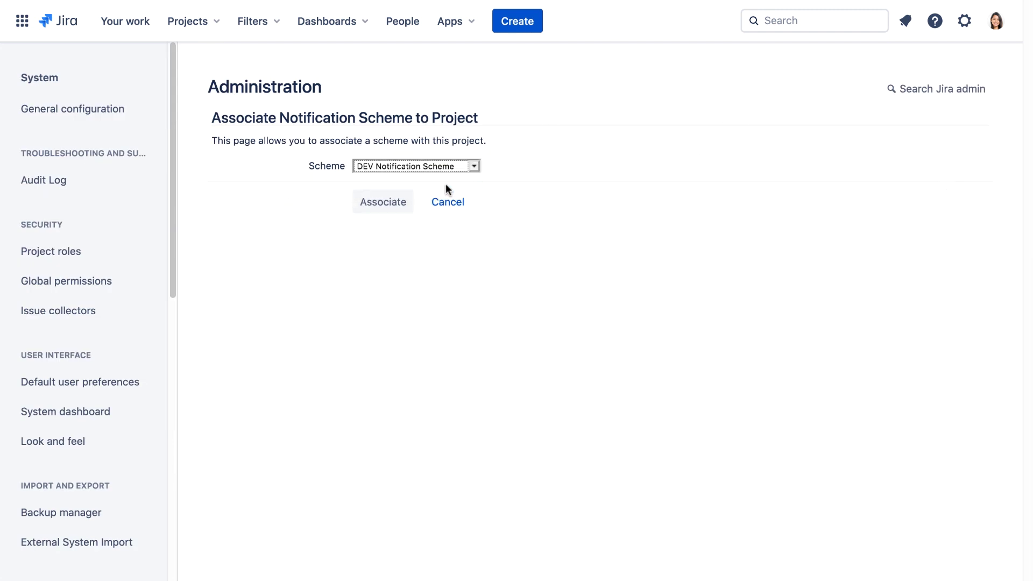
{"action": "left_click", "coordinate": [388, 201]}
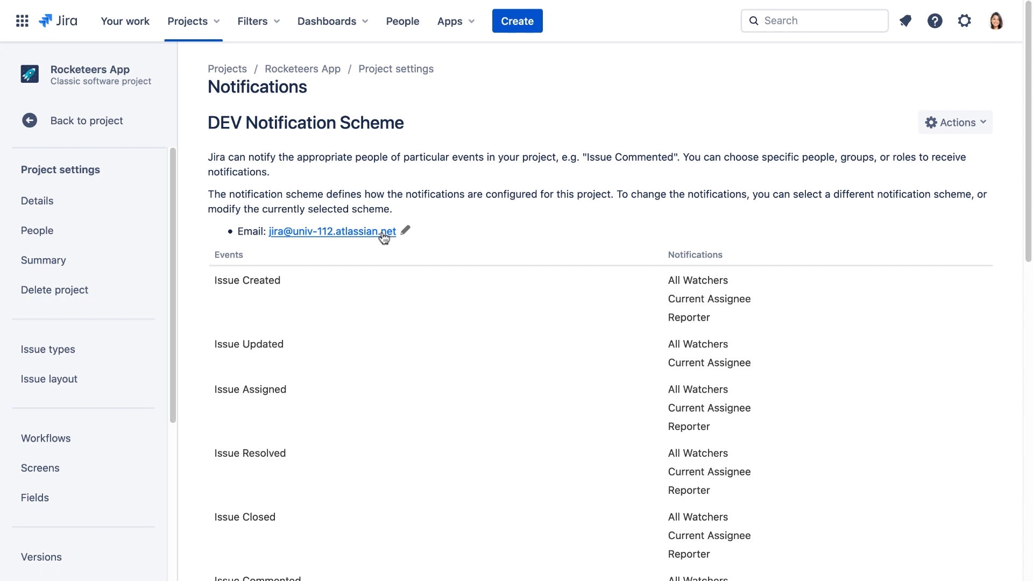
{"action": "left_click", "coordinate": [759, 21]}
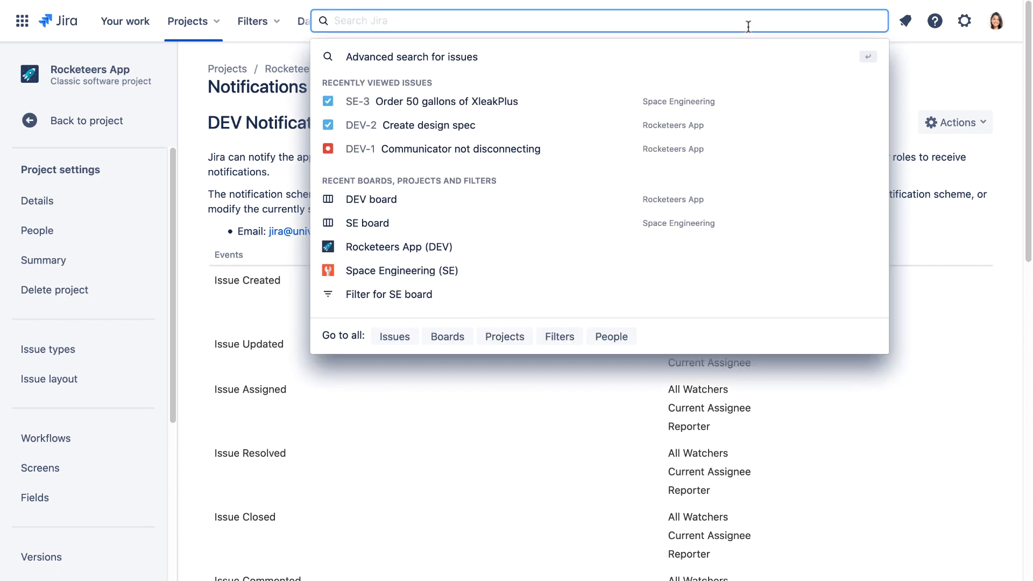
{"action": "type", "text": "DEV-"}
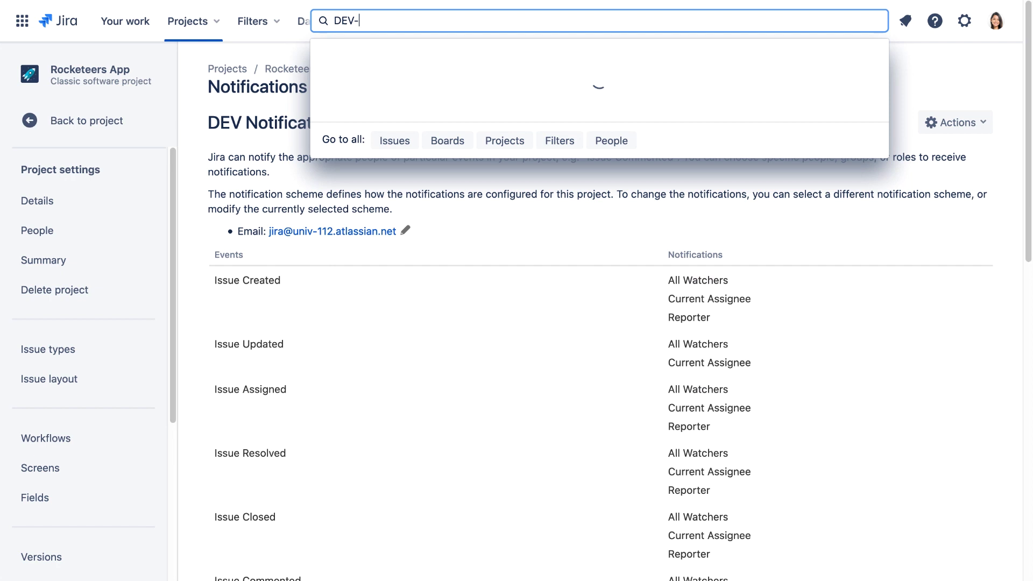
{"action": "type", "text": "1"}
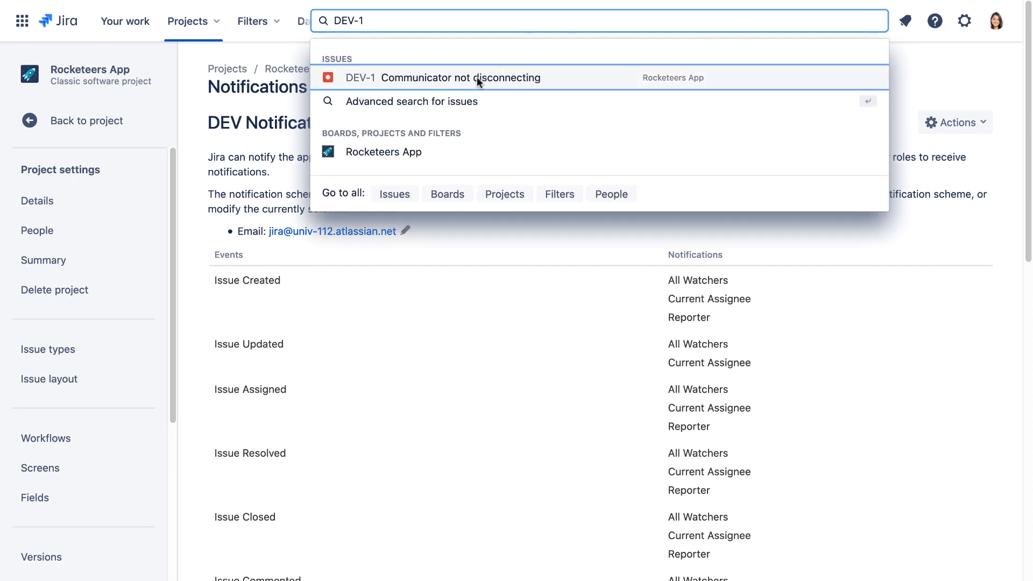
{"action": "left_click", "coordinate": [477, 76]}
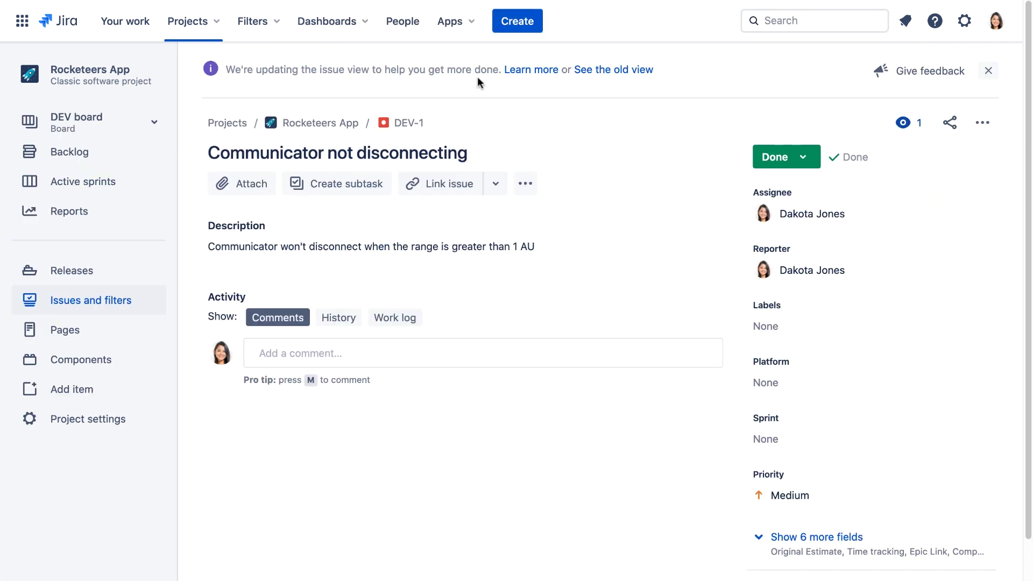
{"action": "left_click", "coordinate": [904, 122]}
{"action": "left_click", "coordinate": [826, 158]}
{"action": "left_click", "coordinate": [817, 213]}
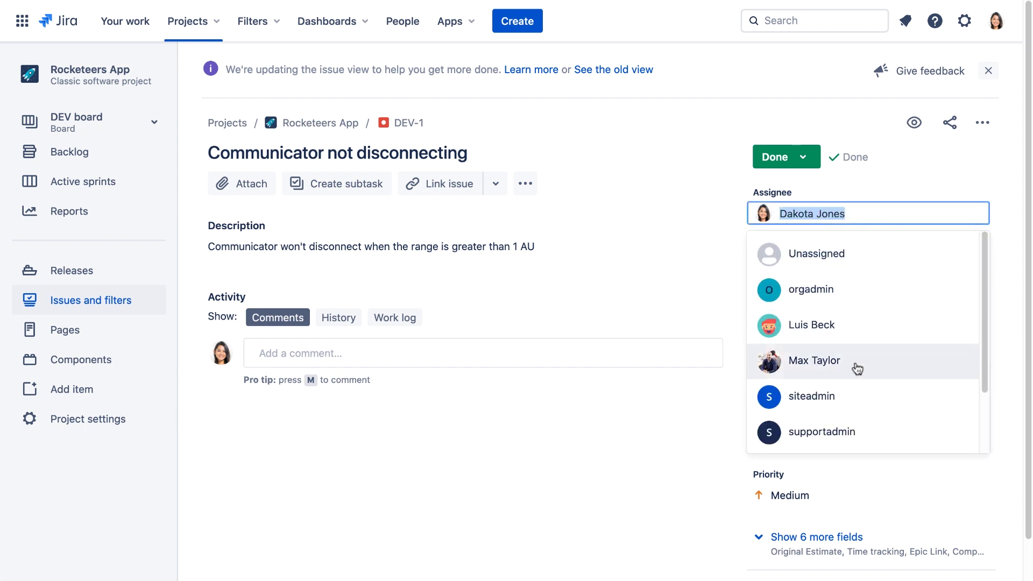
{"action": "left_click", "coordinate": [855, 360]}
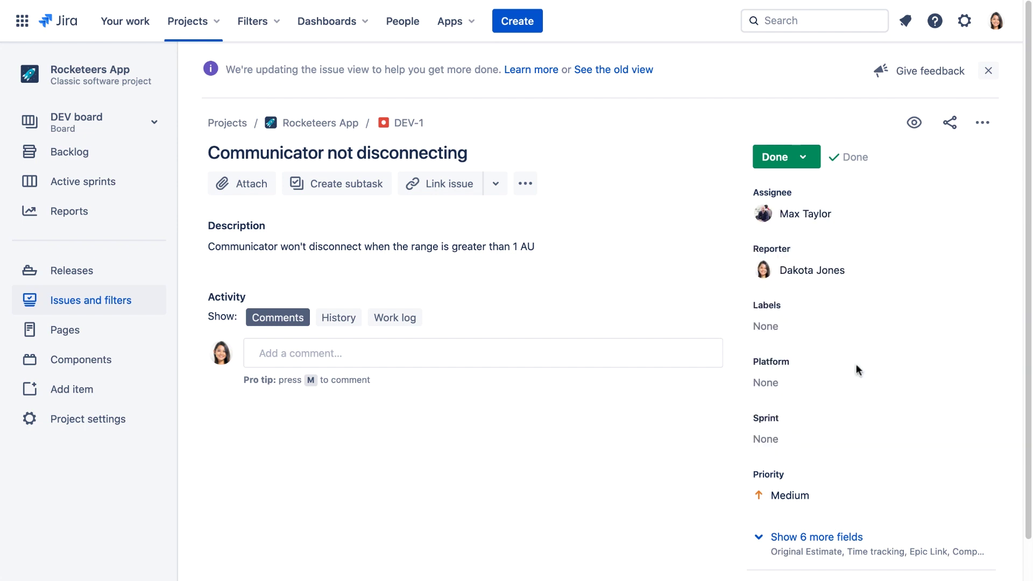